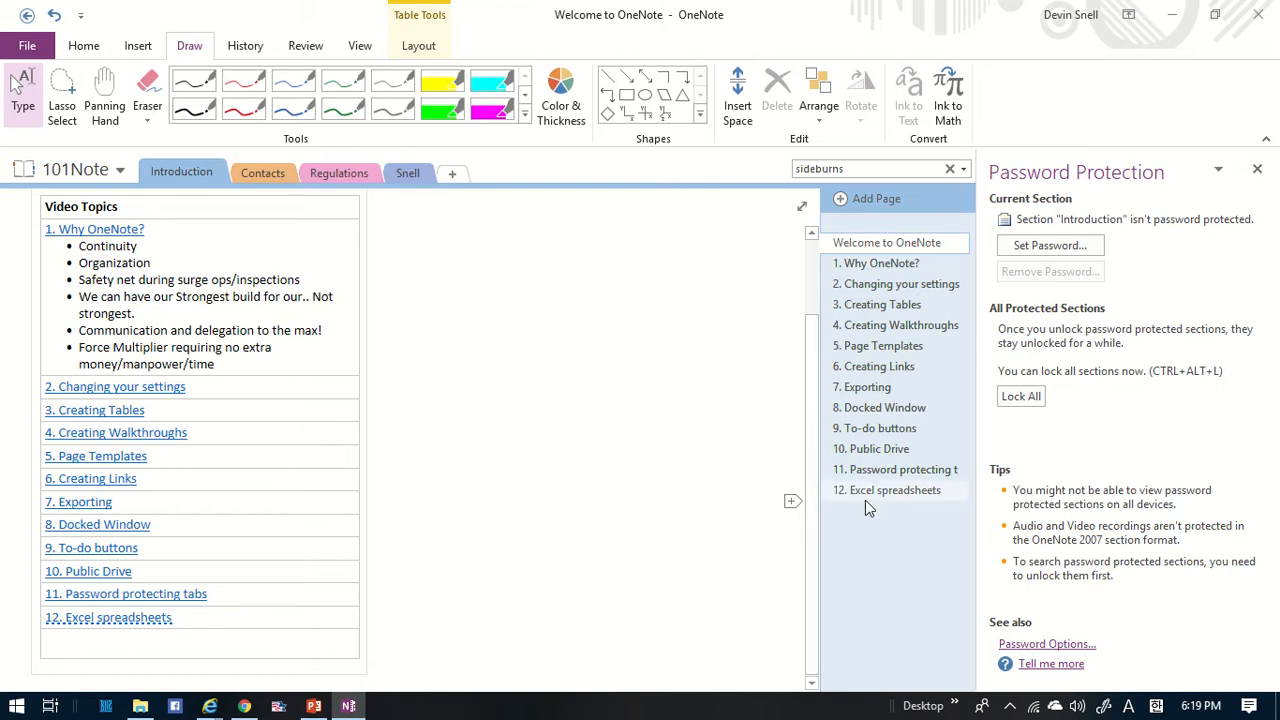
Step: Open the "12. Excel spreadsheets" page and close the Password Protection pane
click(90, 620)
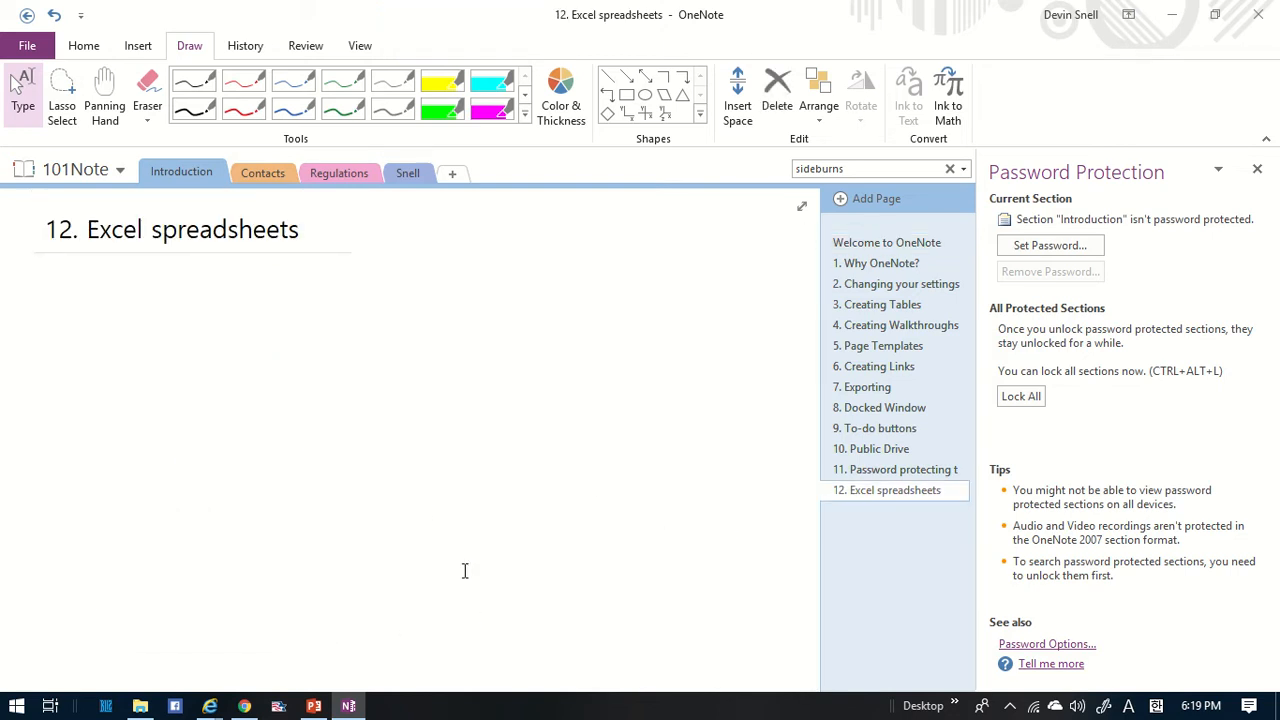
click(1257, 168)
Step: Snap the notebook window to the right half of the screen and widen it, leaving the desktop icons uncovered
key(super+Right)
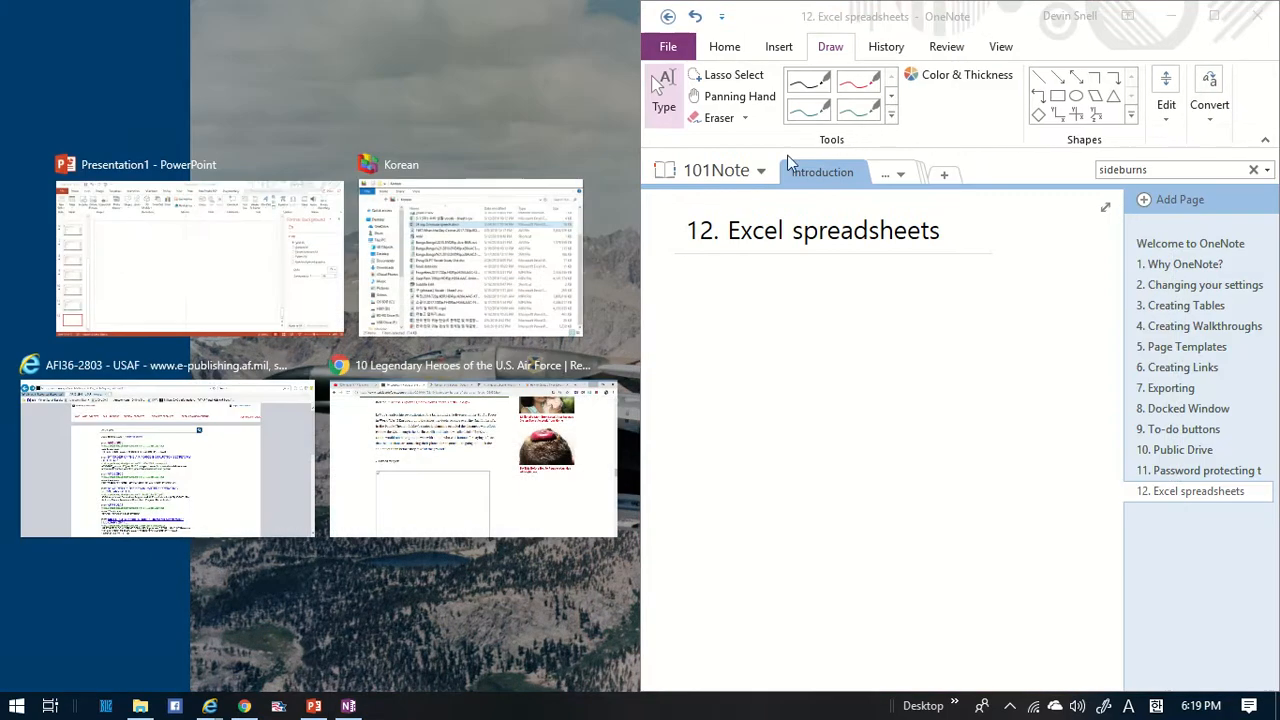
click(572, 79)
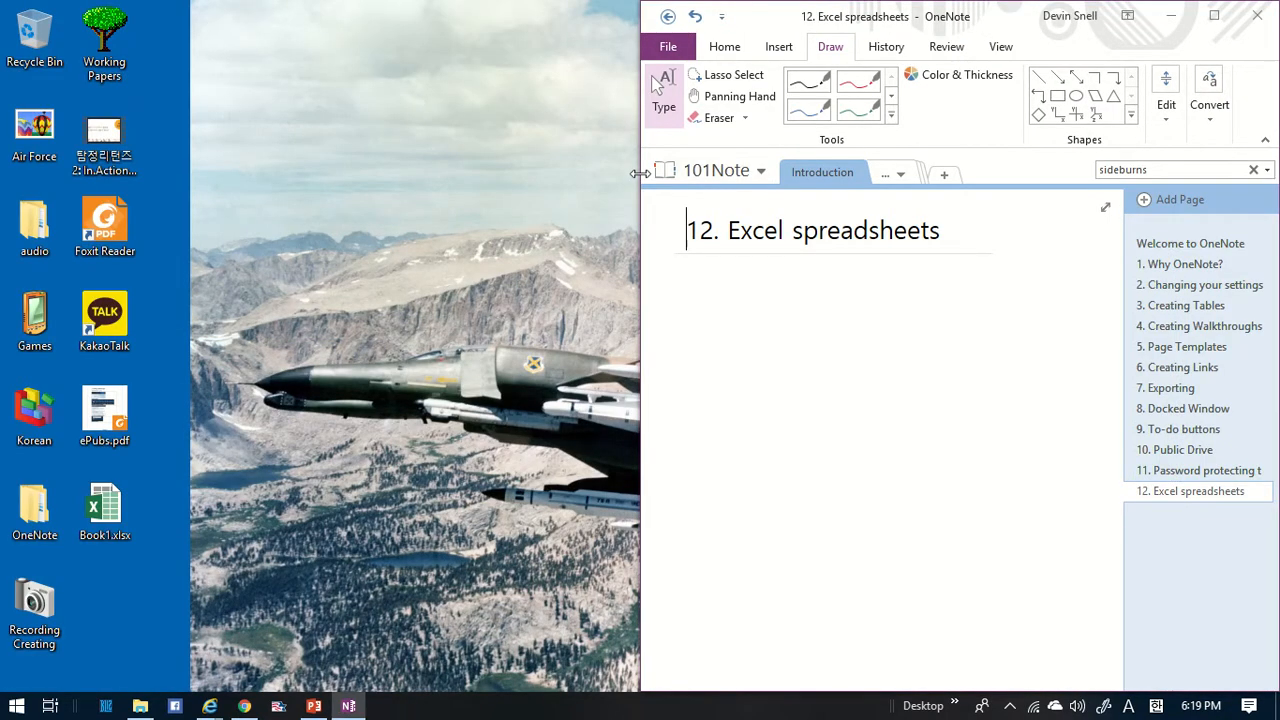
drag(641, 171, 290, 172)
Step: Insert a table with five columns and five rows on the "12. Excel spreadsheets" page
click(429, 46)
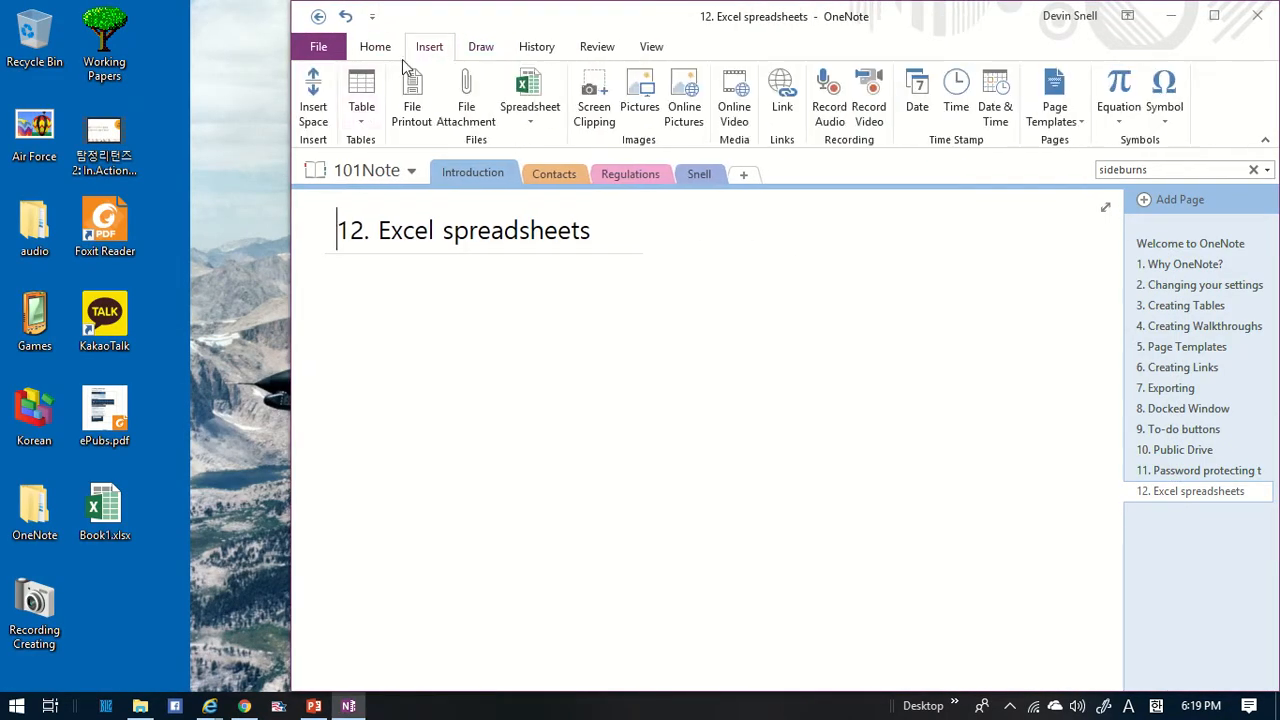
click(360, 112)
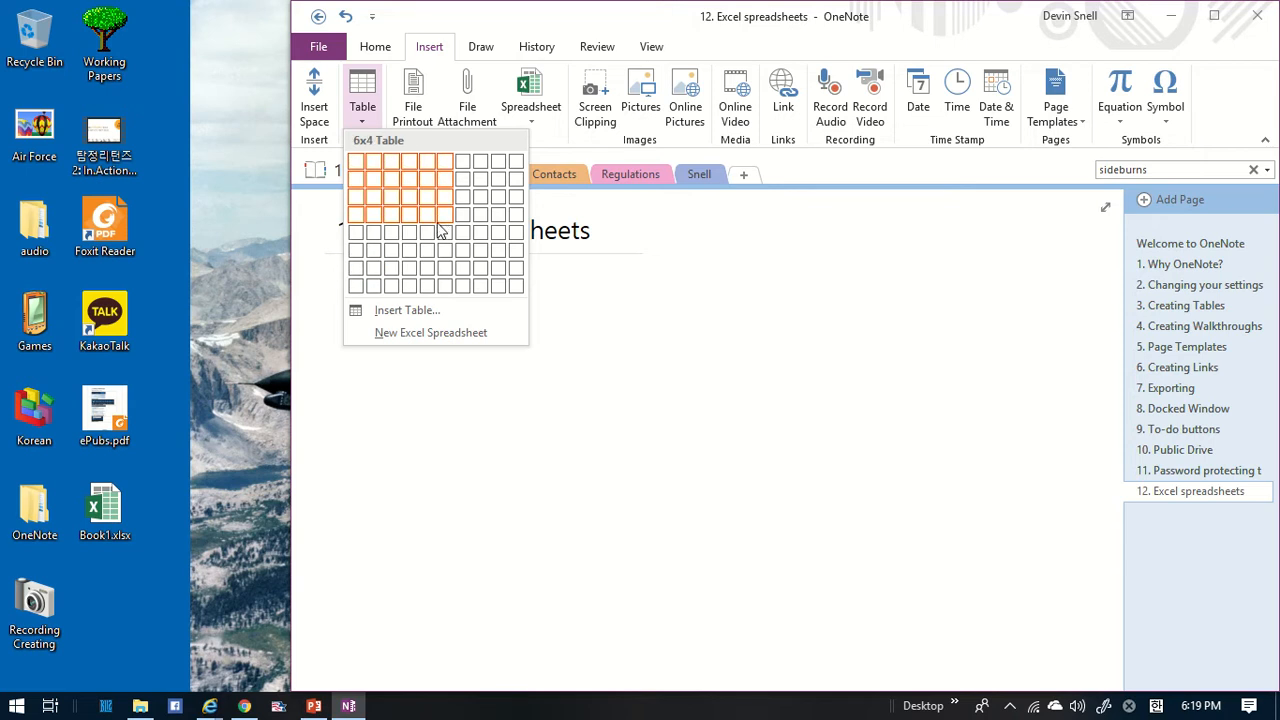
click(432, 230)
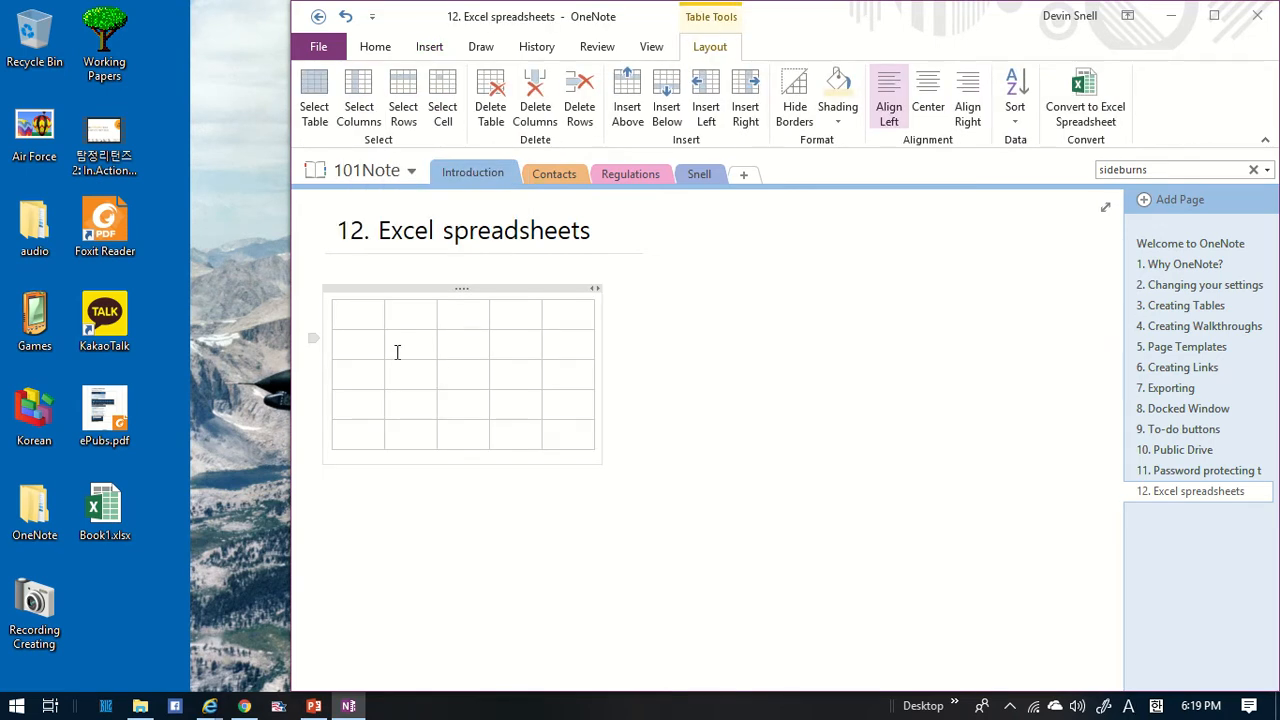
Step: Fill the table diagonally with "purple" in the first cell, "100" in row 2, column 2 and "echo" in row 3, column 3
text(prople)
key(BackSpace)
key(BackSpace)
key(BackSpace)
key(BackSpace)
key(BackSpace)
text(urple)
key(Down)
click(397, 352)
text(100)
text(echo)
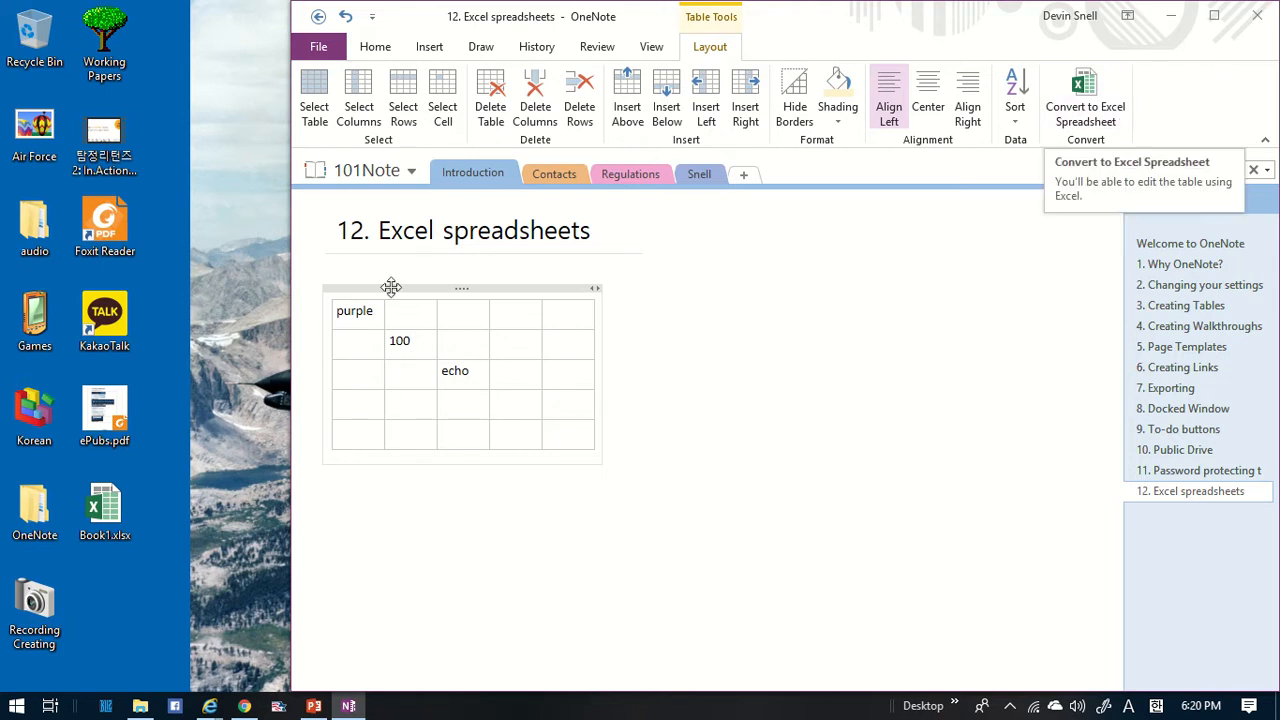
Step: Fill the remaining cells of the table's first row with "a", "vg", "t" and "r"
click(421, 320)
text(a)
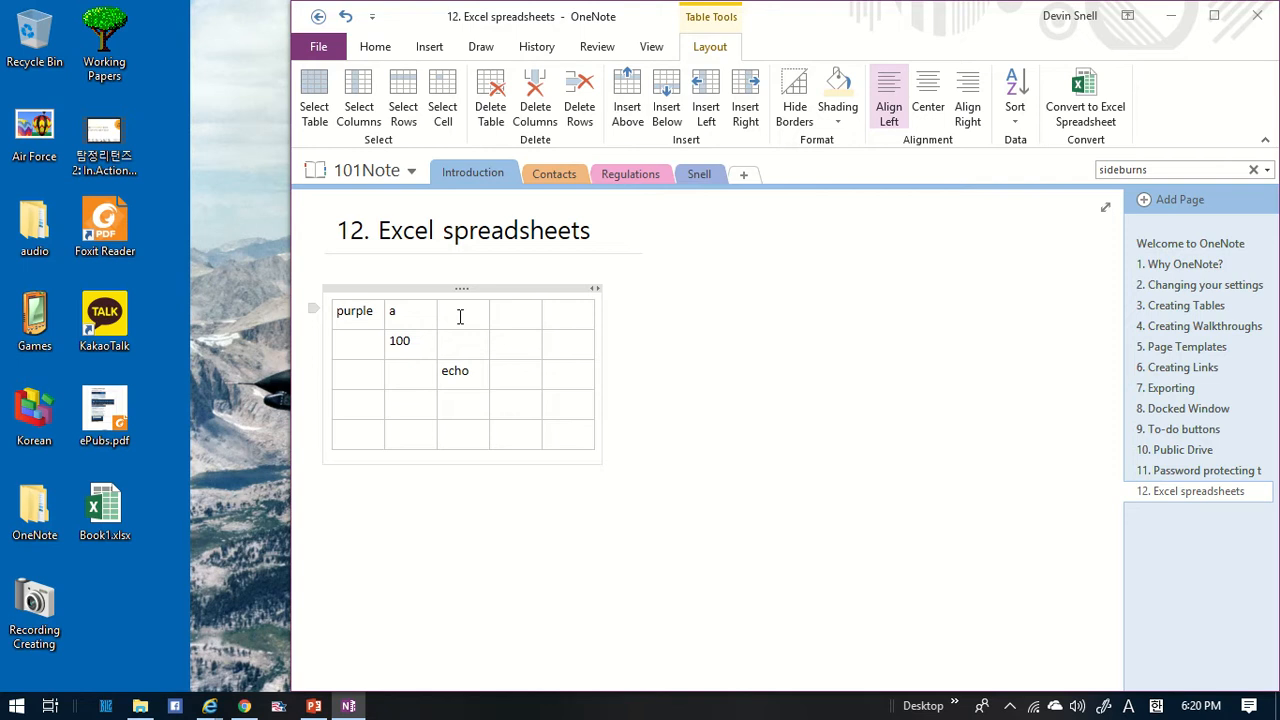
click(460, 317)
text(vg)
click(521, 314)
text(t)
click(574, 320)
text(r)
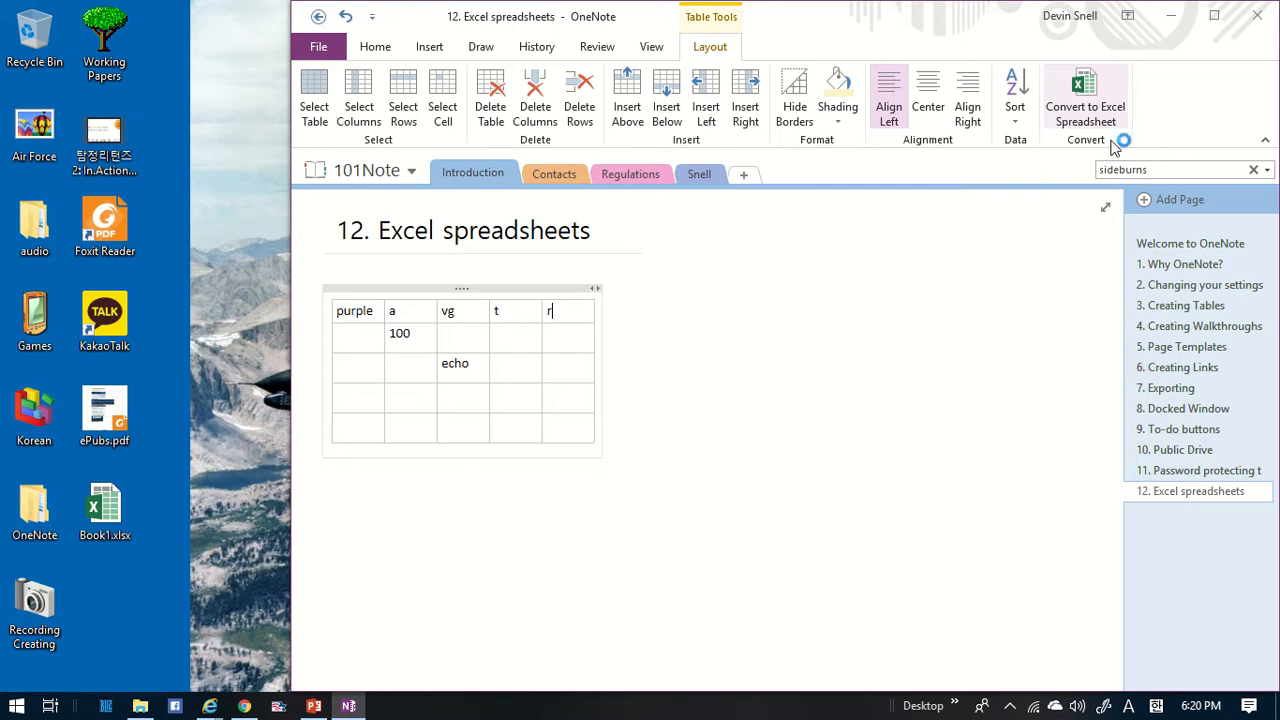
Step: Convert the table to an Excel spreadsheet and open the embedded spreadsheet for editing in Excel
click(1085, 112)
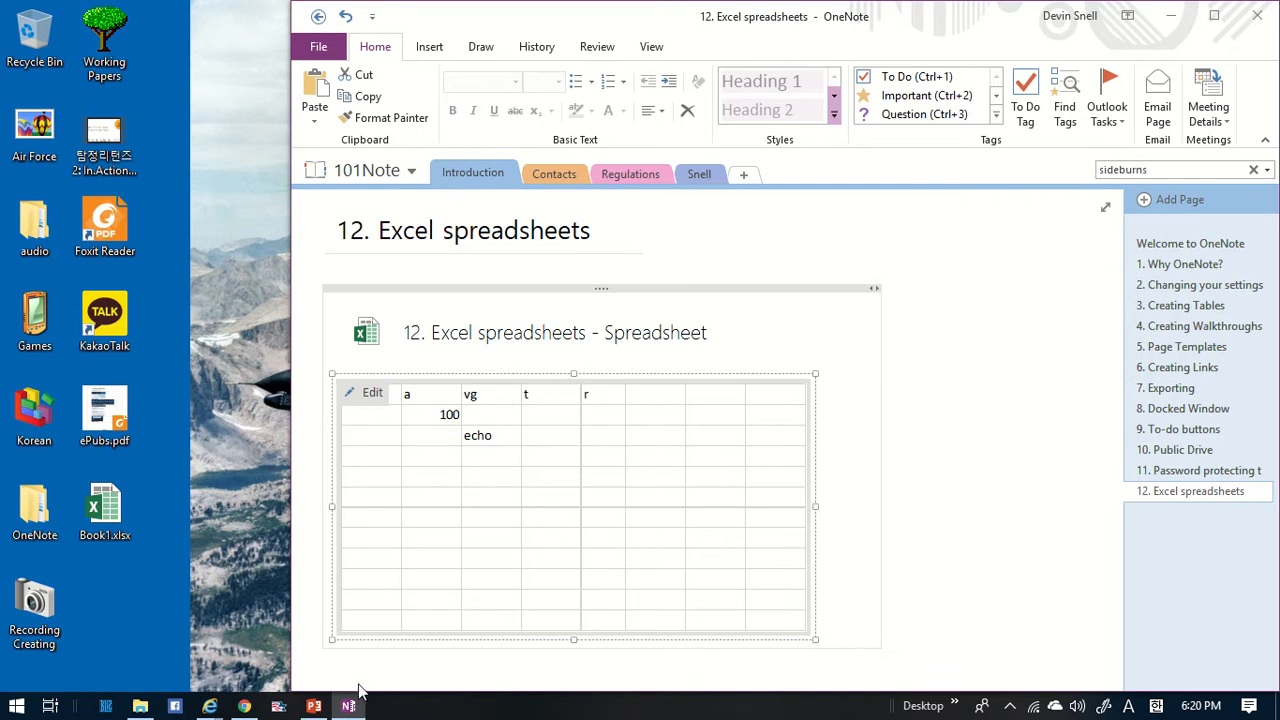
click(336, 652)
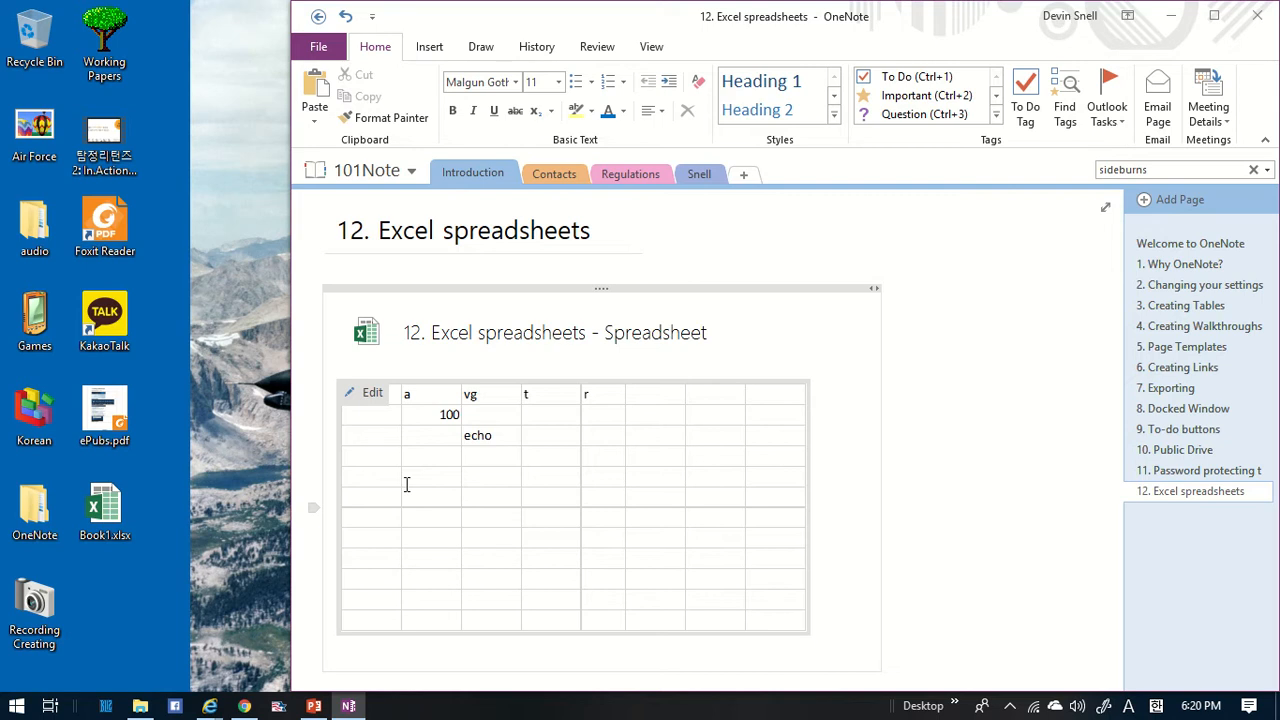
click(372, 397)
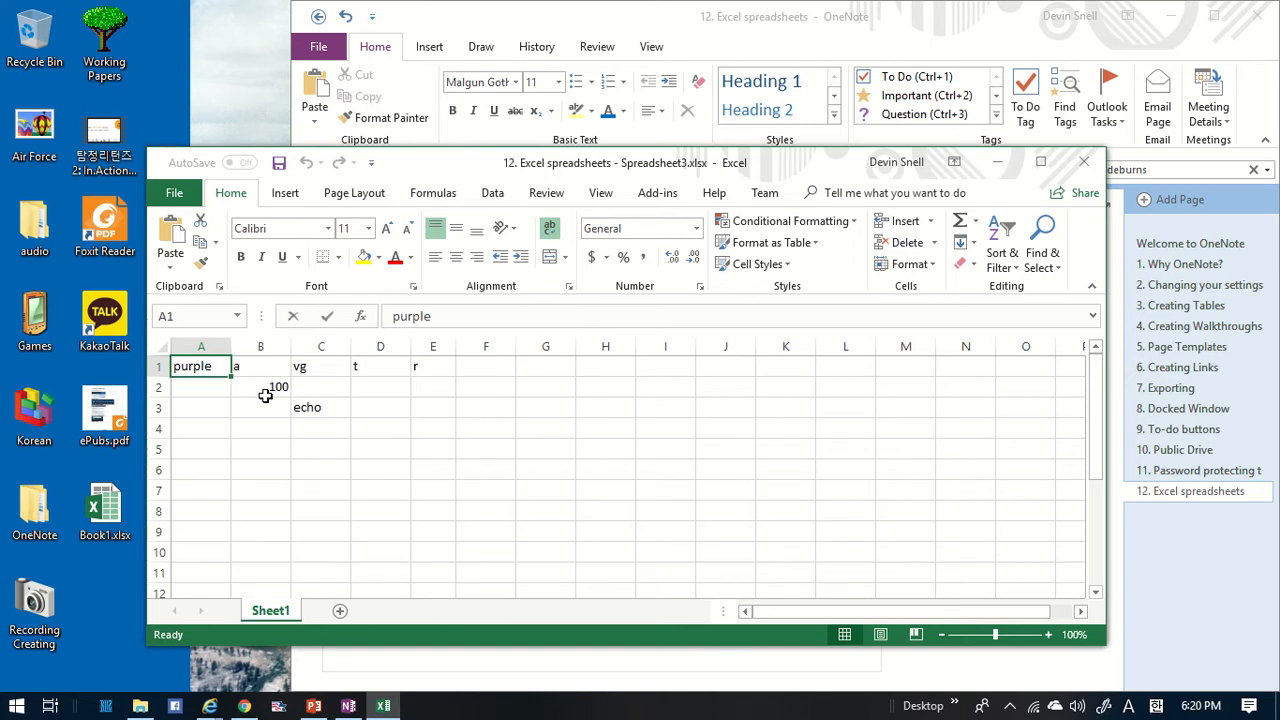
Step: Replace cells A1 to E1 with "brown", "small", "walking", "table" and "fish"
text(brown)
key(Tab)
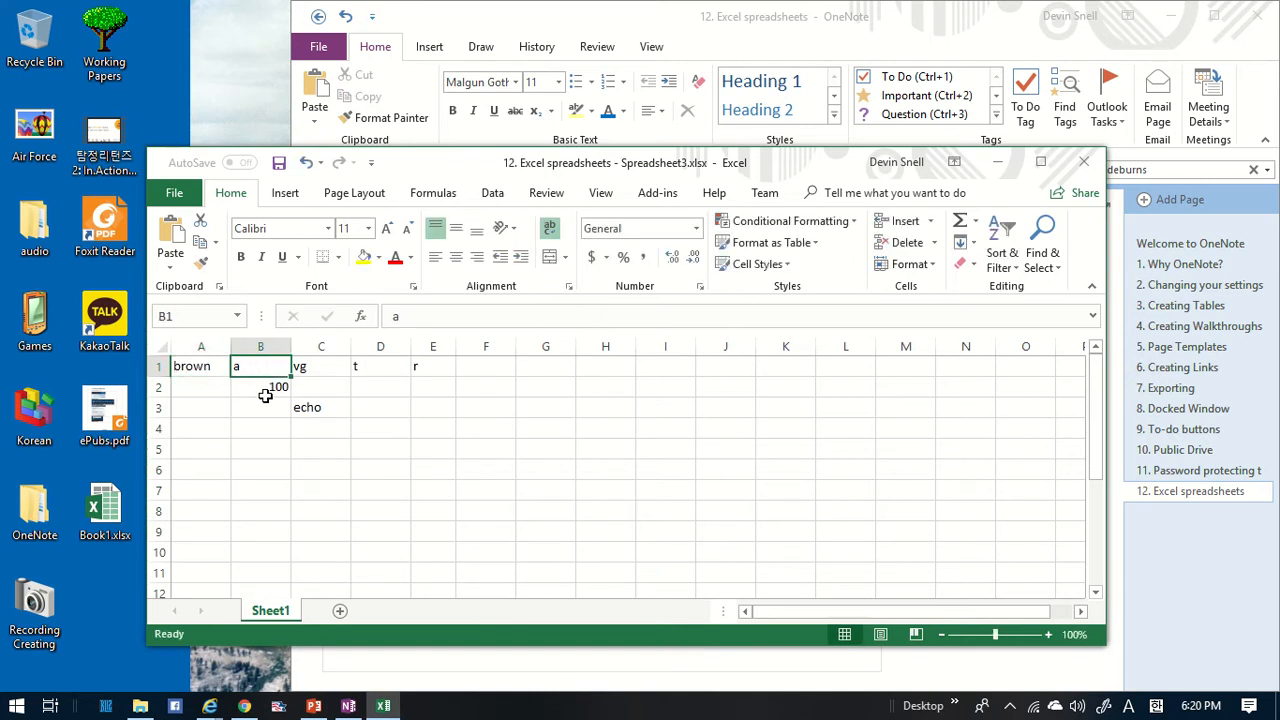
text(smal)
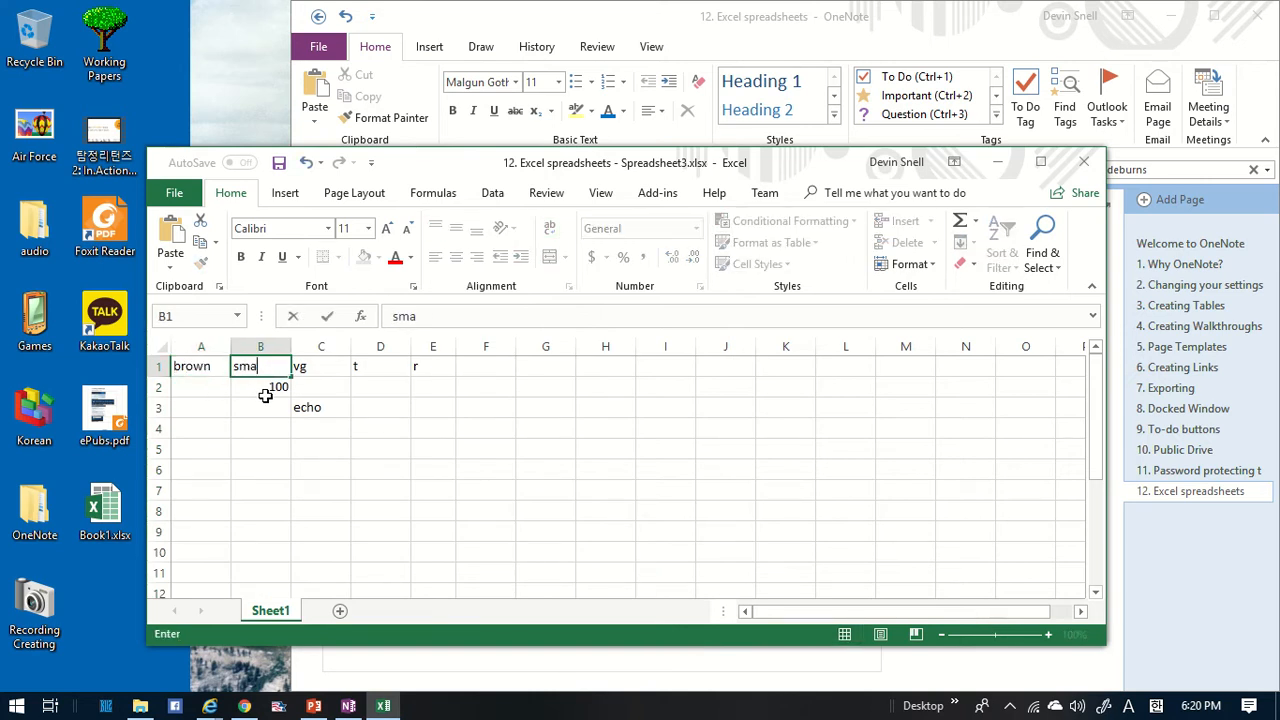
text(l)
key(Tab)
text(walking)
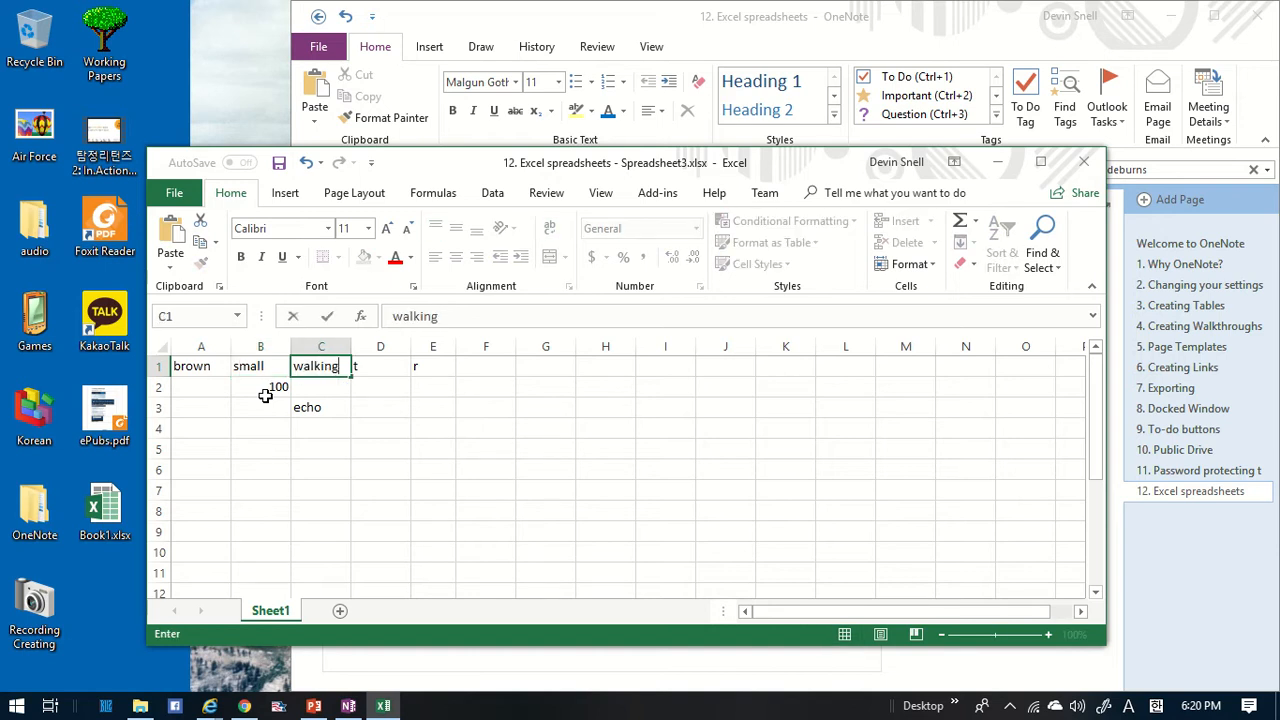
key(Tab)
text(ta)
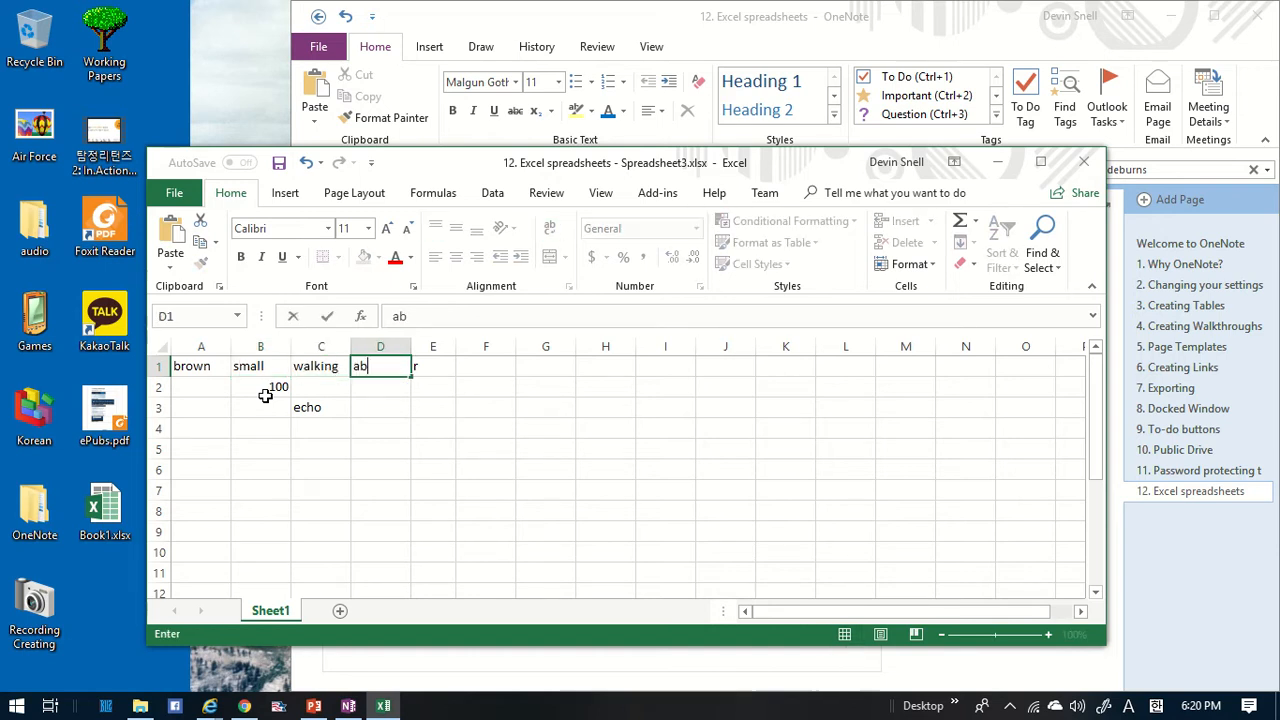
text(ble)
key(Tab)
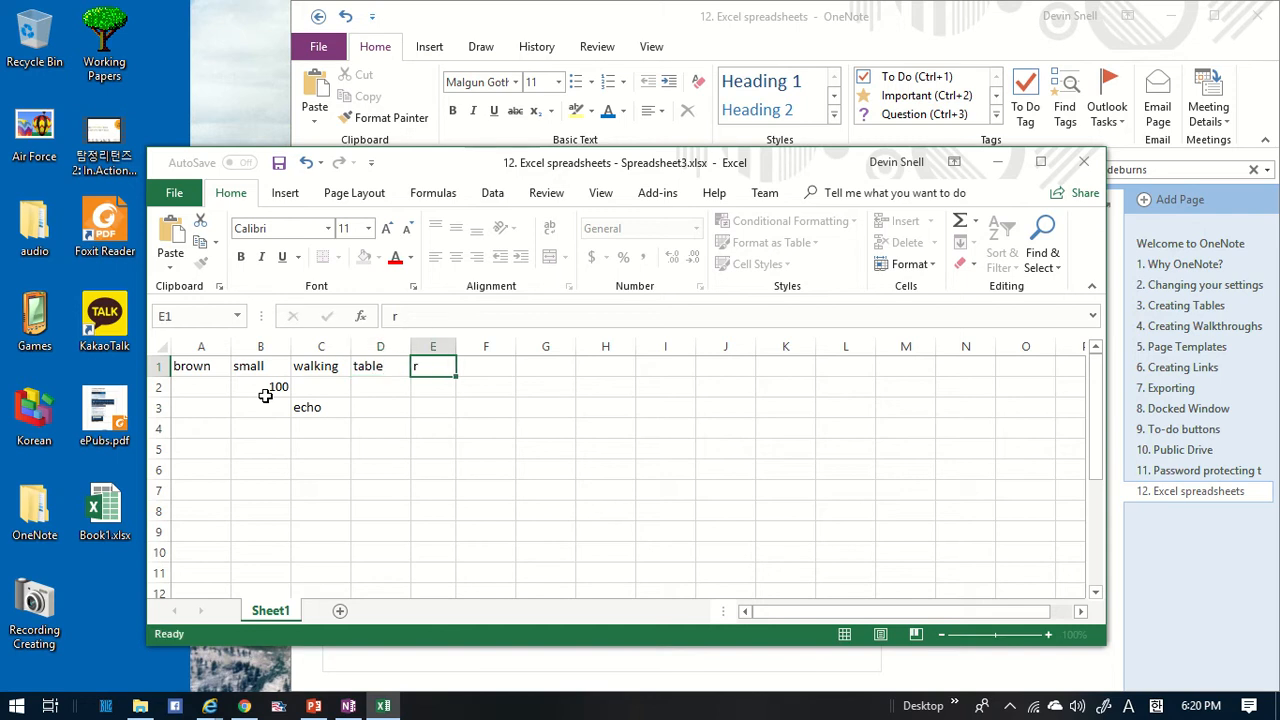
text(fish)
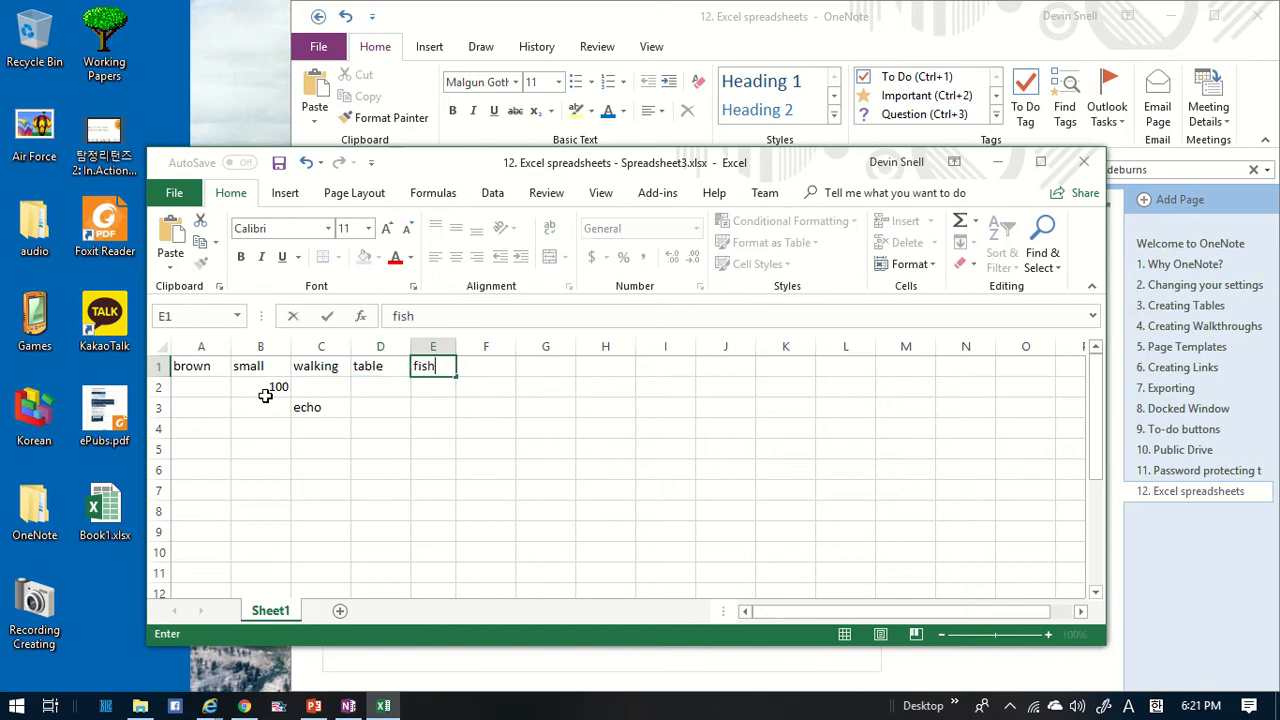
Step: Save the embedded spreadsheet and close Excel to return to the notebook page
click(279, 163)
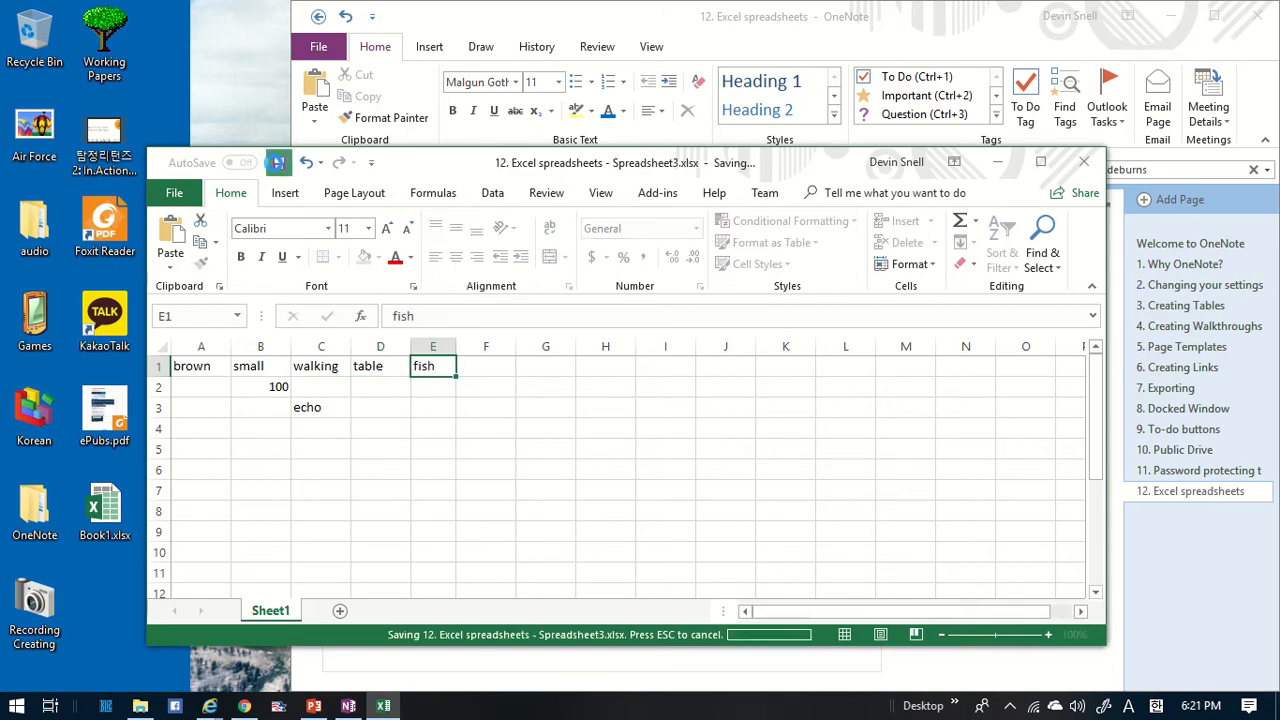
click(1083, 162)
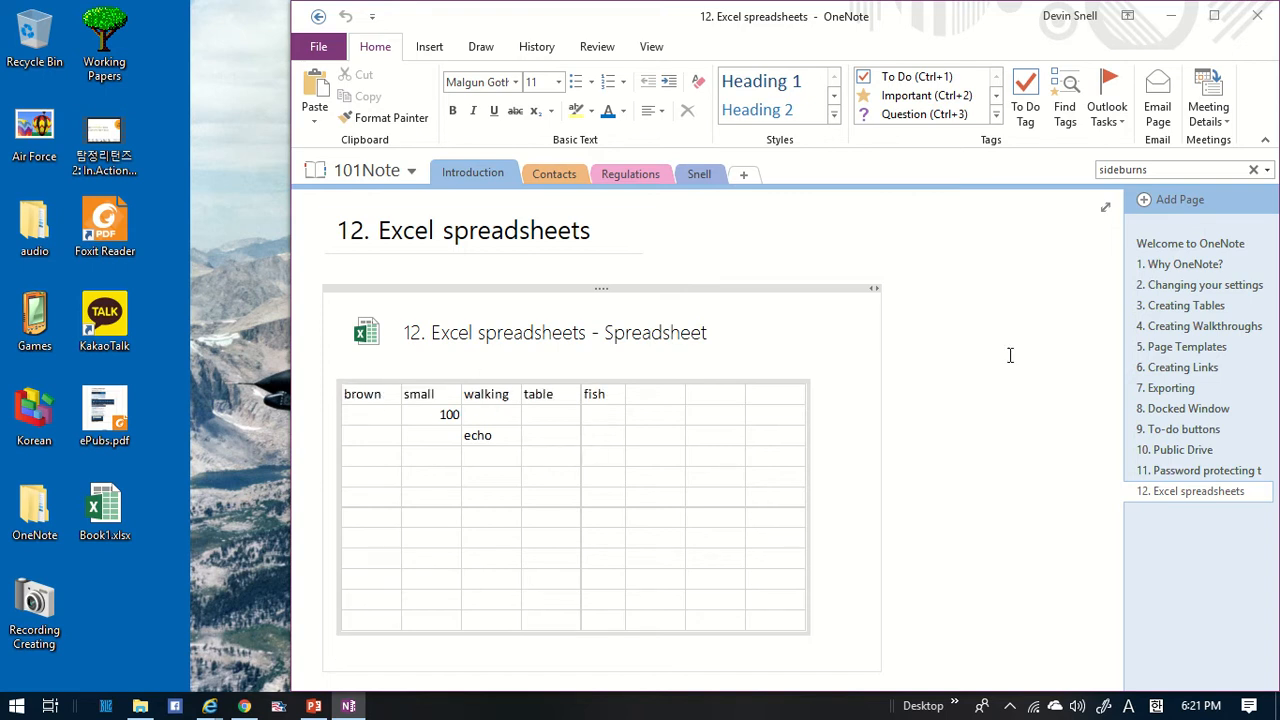
mouse_move(386, 340)
Step: Snap the notebook window to the right half of the screen and widen it over the desktop
drag(884, 31, 1276, 80)
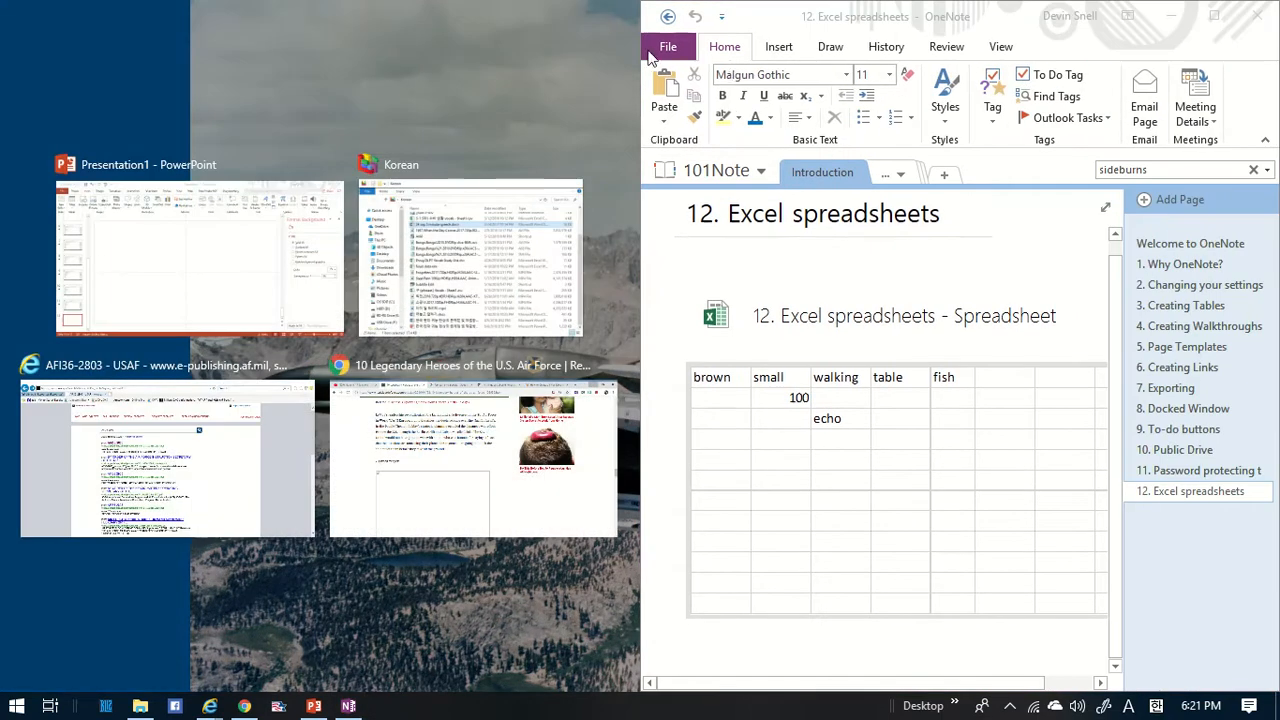
click(616, 60)
click(1000, 47)
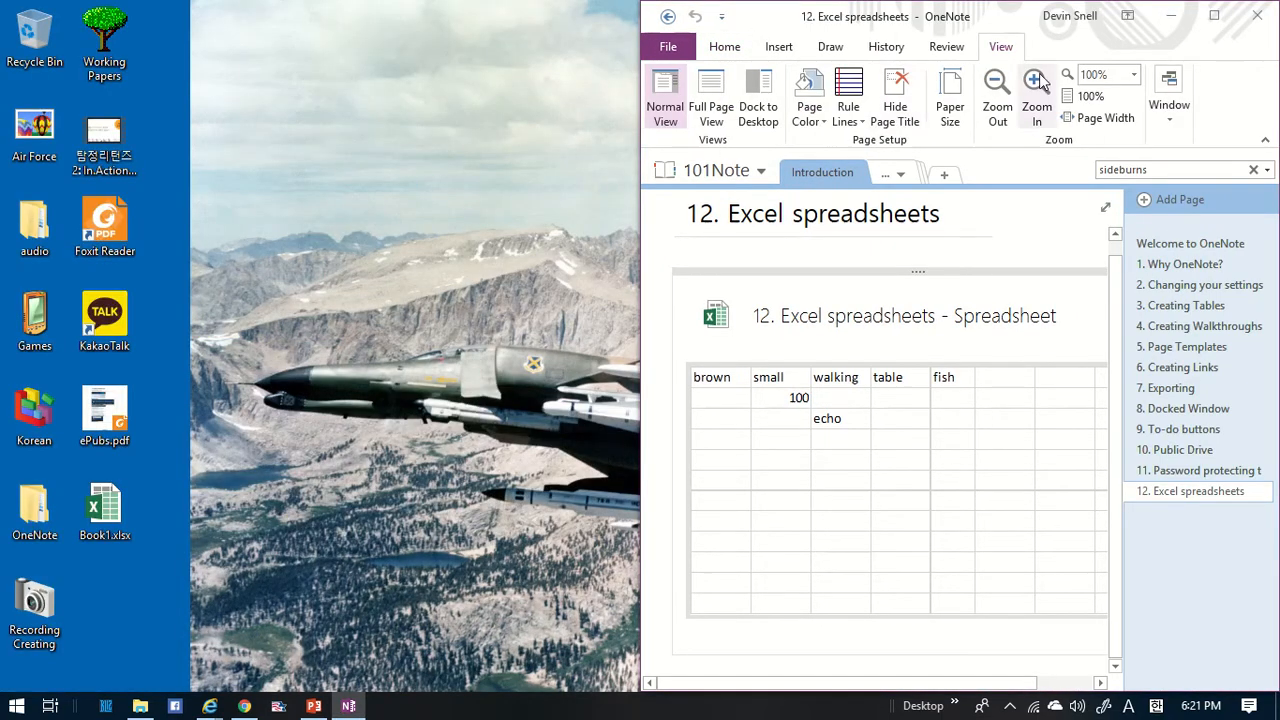
click(783, 50)
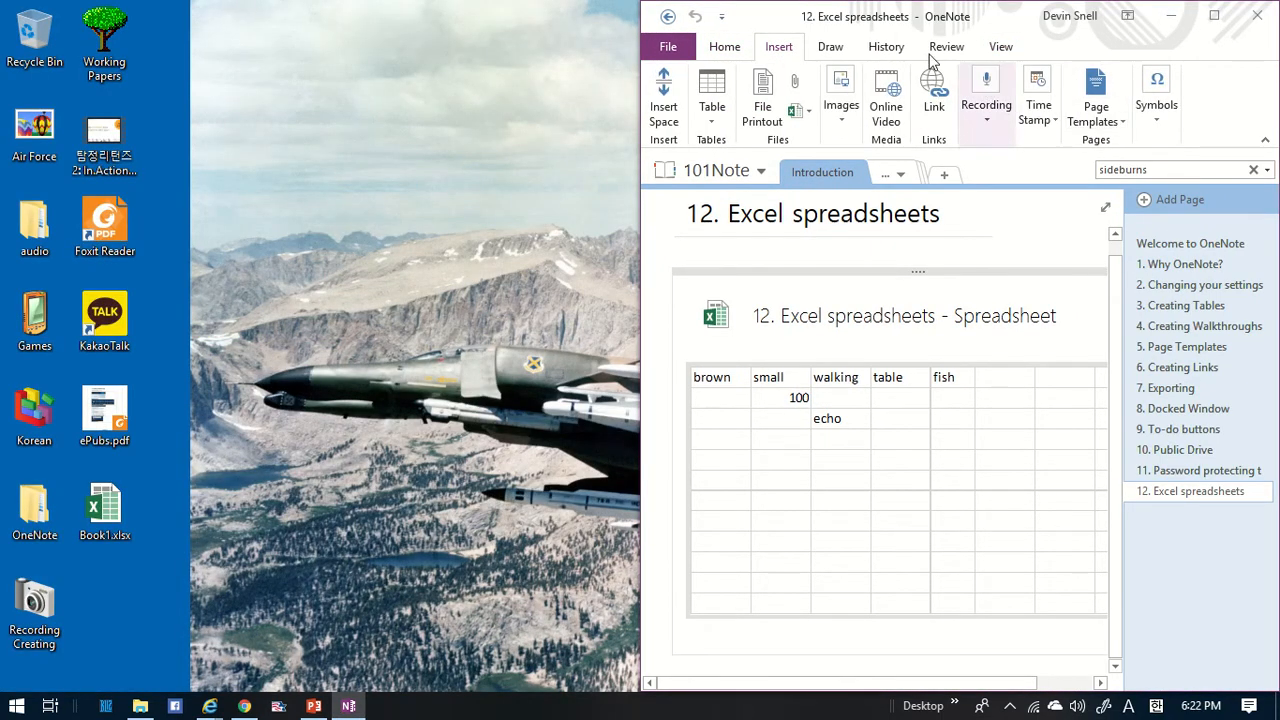
click(830, 47)
click(900, 51)
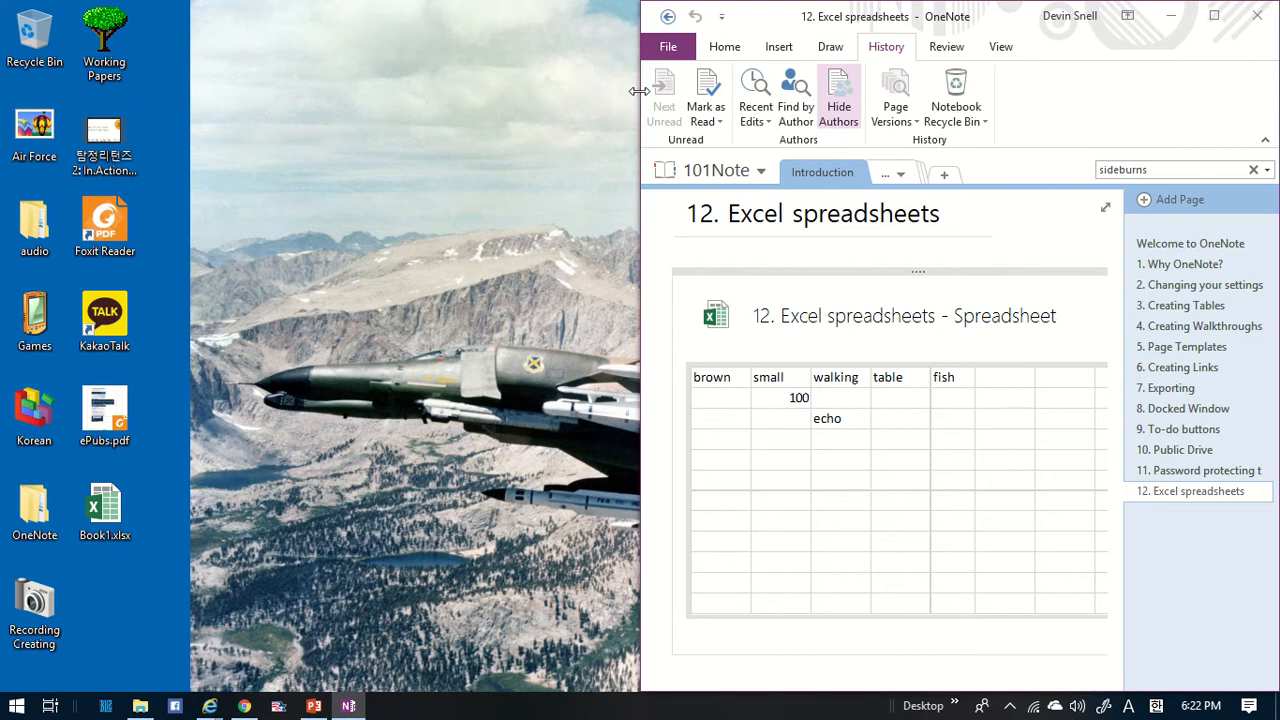
drag(640, 88, 252, 88)
Step: Open the current page in a new window and arrange the original and new windows side by side, original on the left
click(388, 47)
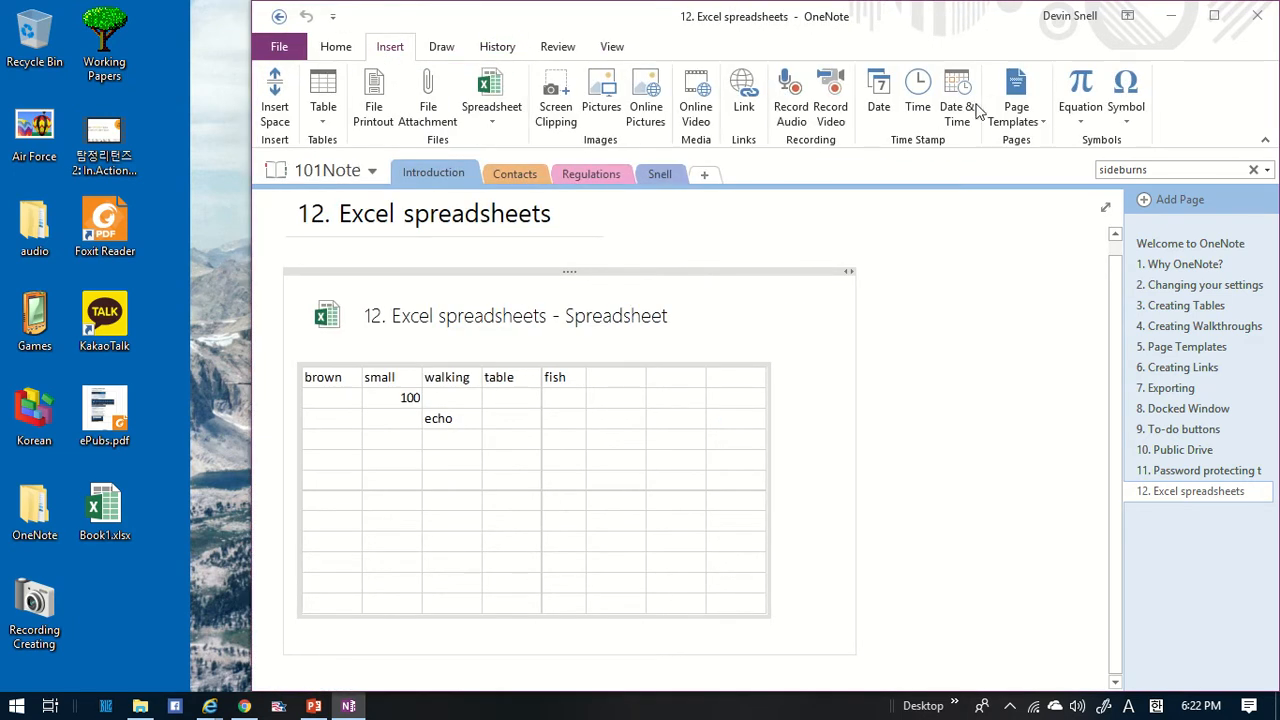
click(575, 46)
click(618, 47)
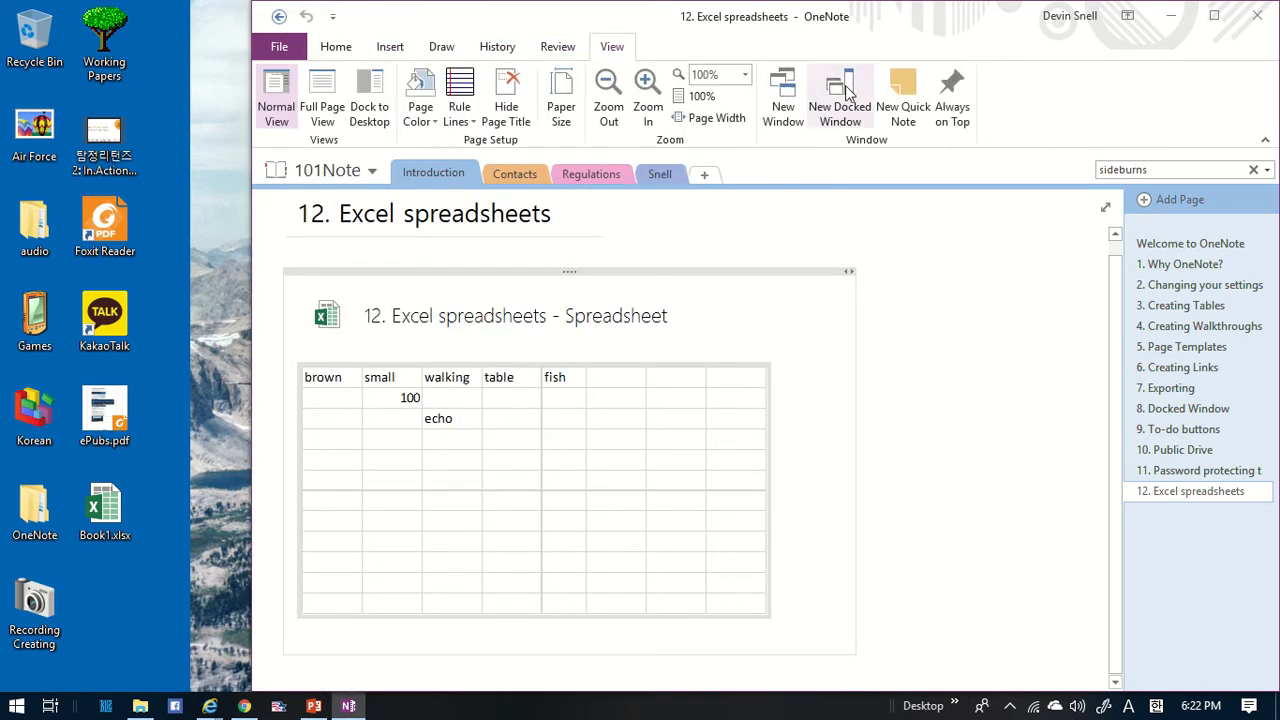
click(783, 97)
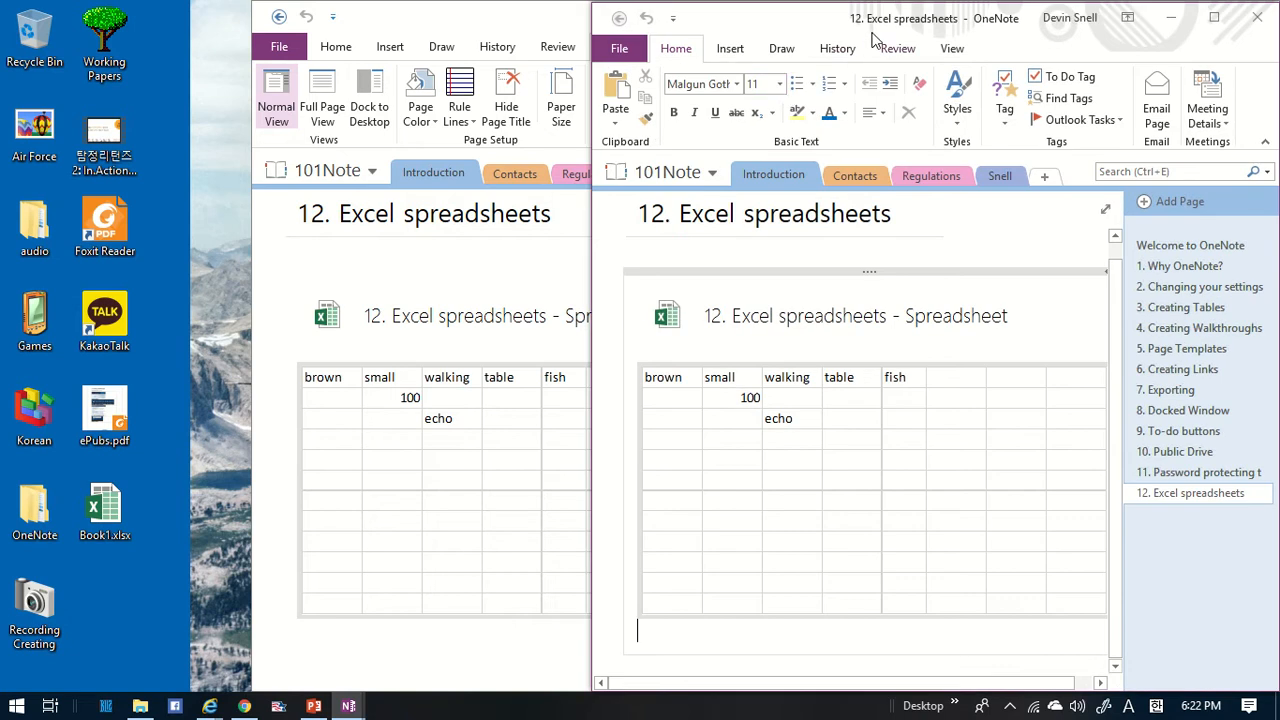
drag(558, 28, 2, 44)
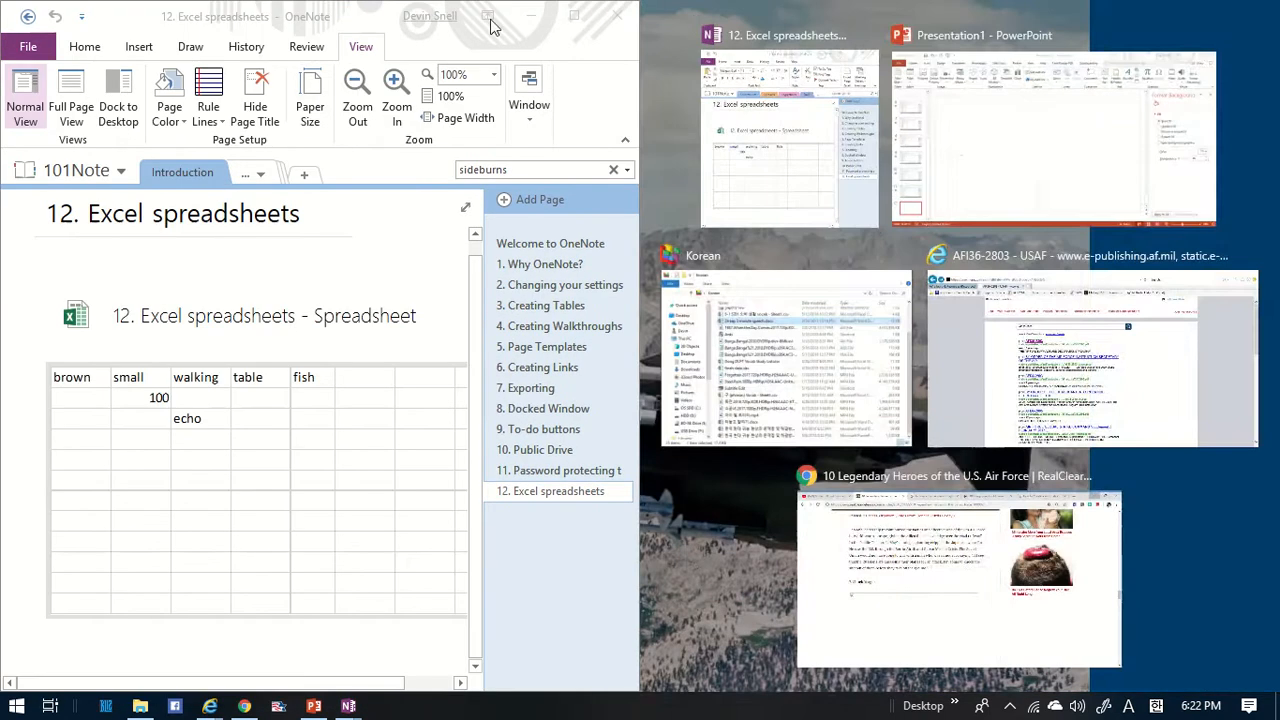
click(755, 96)
Step: Open the embedded spreadsheet from the new notebook window in Excel and place it beside the original window
click(718, 316)
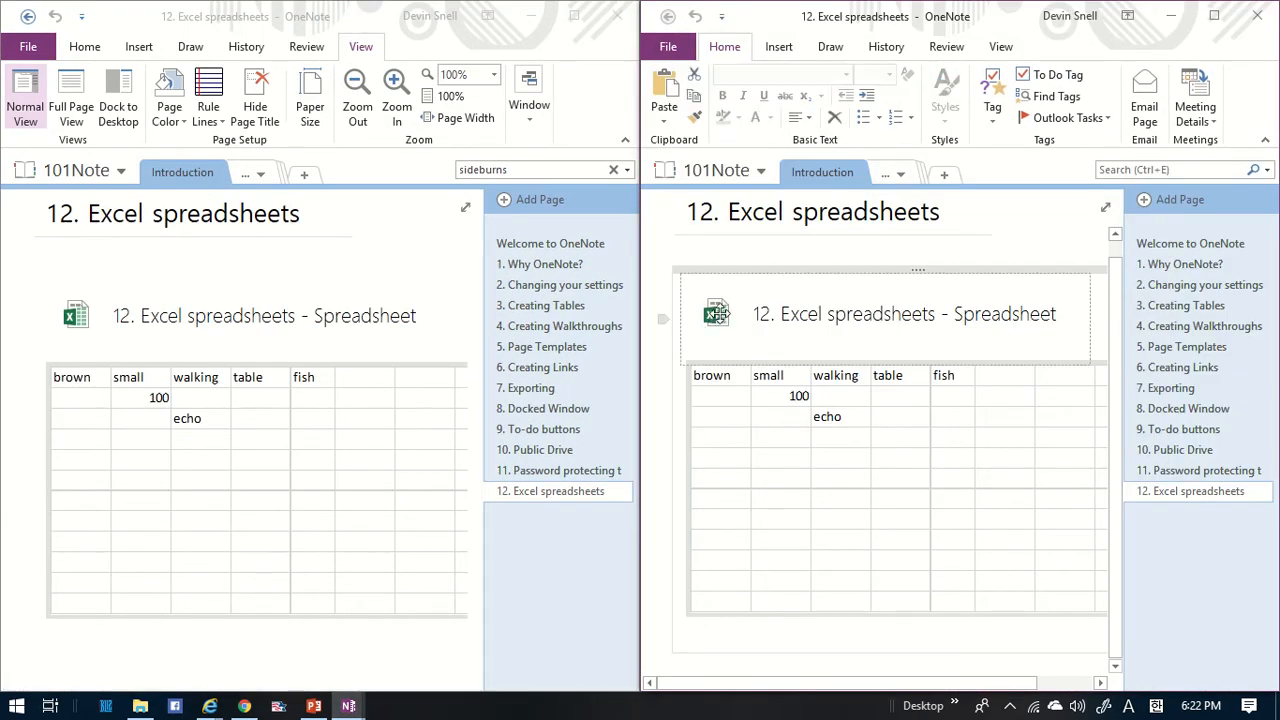
double_click(716, 313)
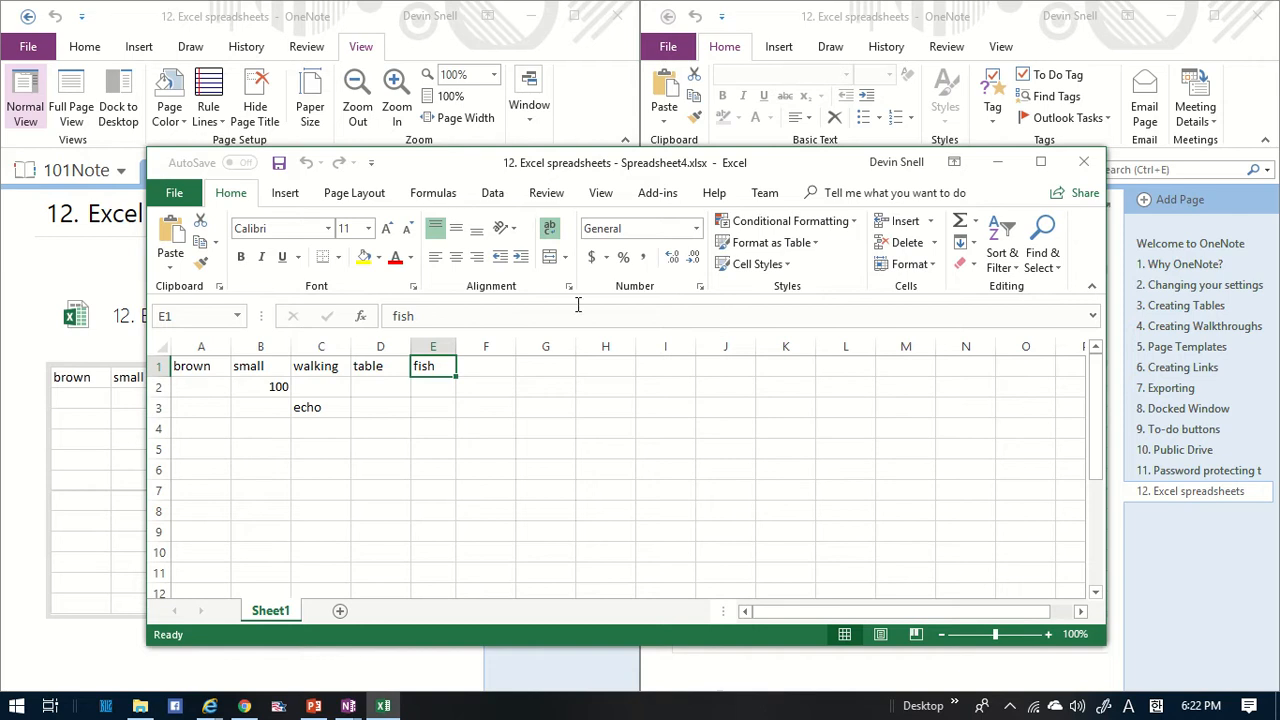
drag(654, 160, 1279, 186)
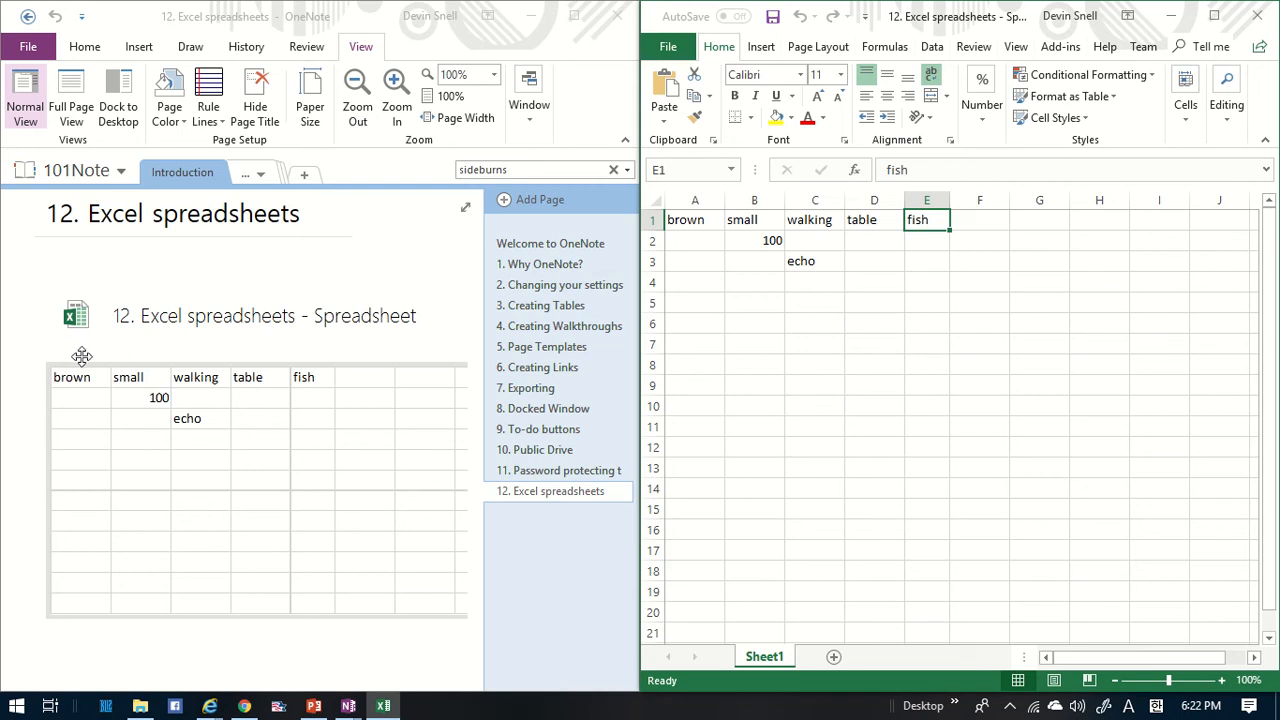
Step: Close the Excel window and the original notebook window, and maximize the remaining notebook window
click(1258, 20)
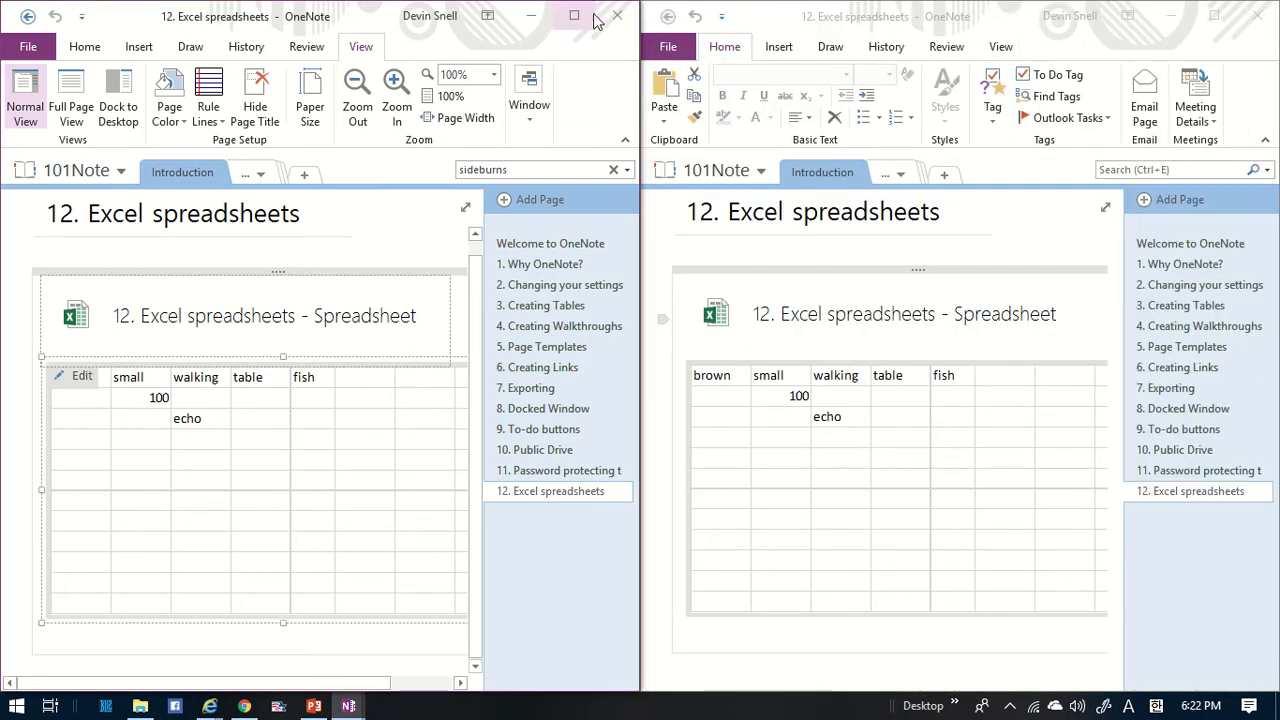
click(612, 17)
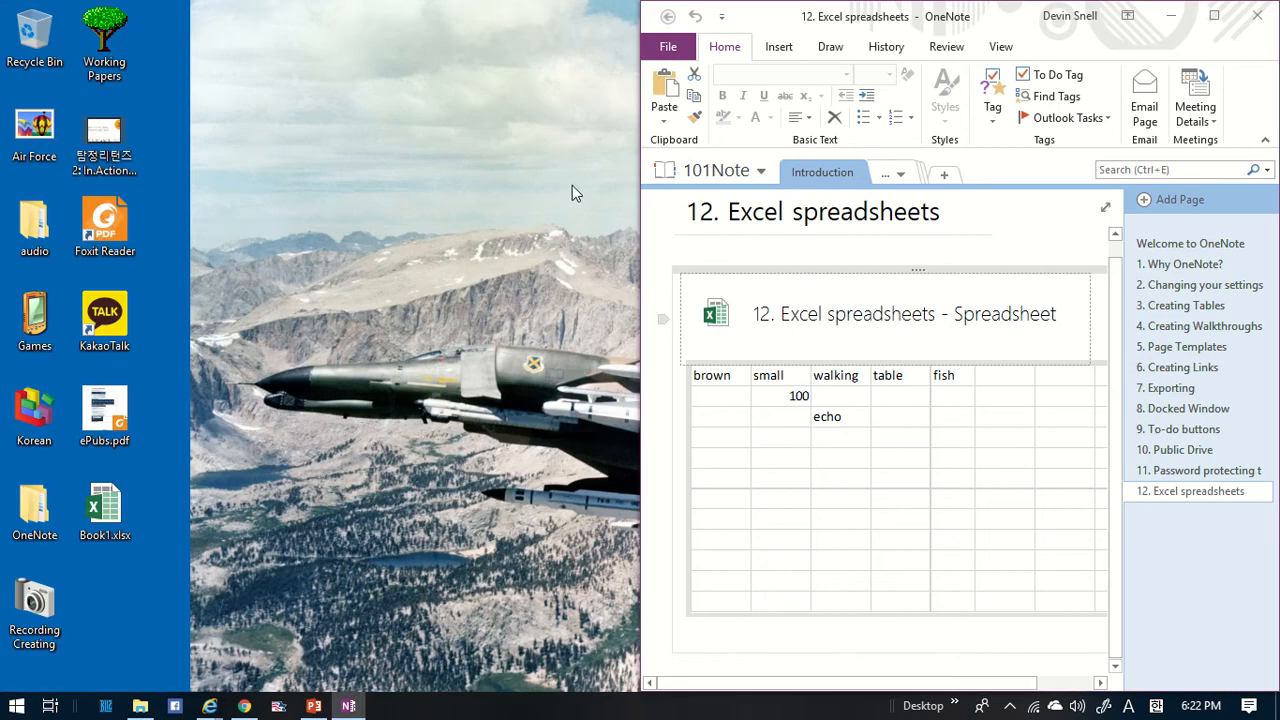
click(1222, 19)
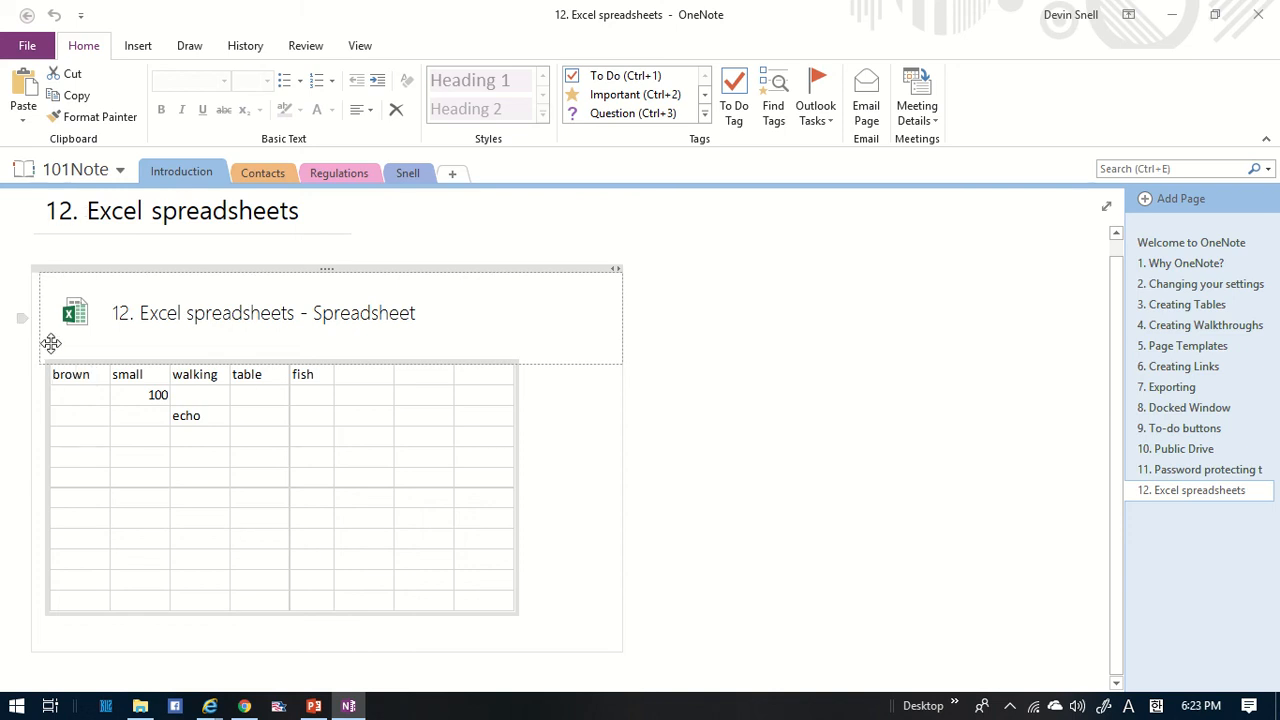
Step: Select the embedded spreadsheet's grid and return to the "Welcome to OneNote" page
mouse_move(78, 312)
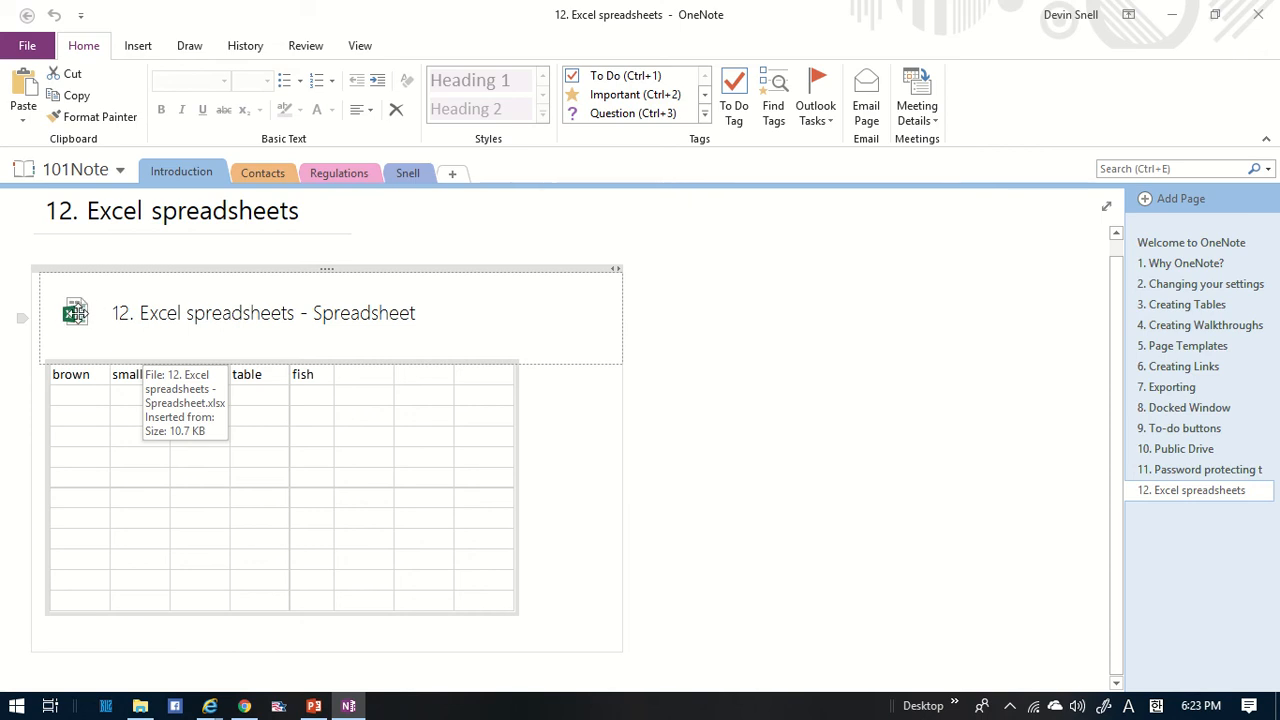
click(326, 479)
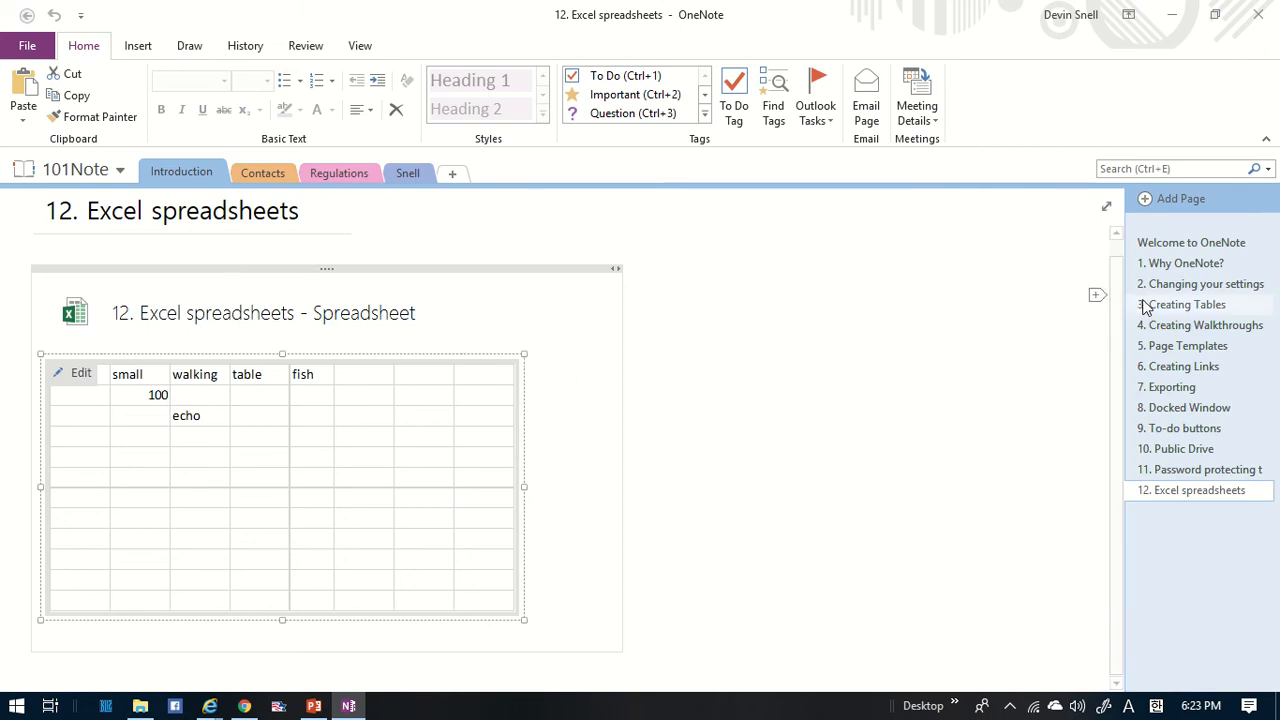
click(1191, 246)
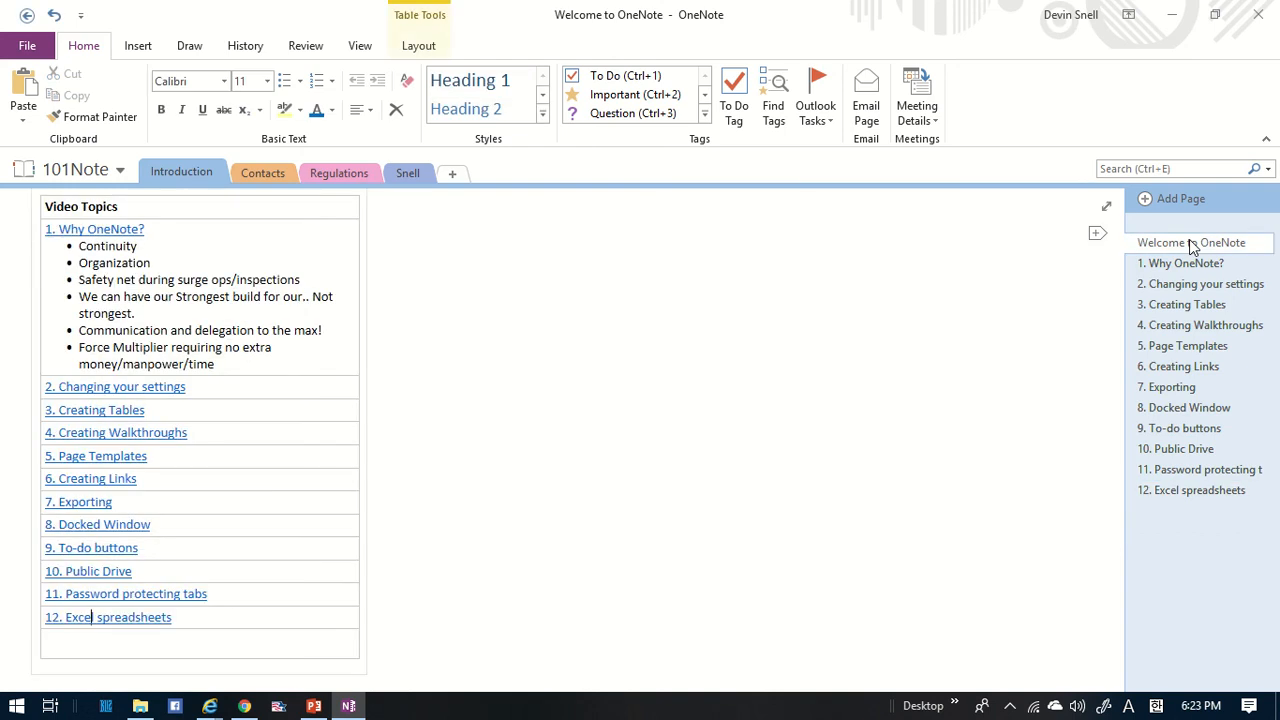